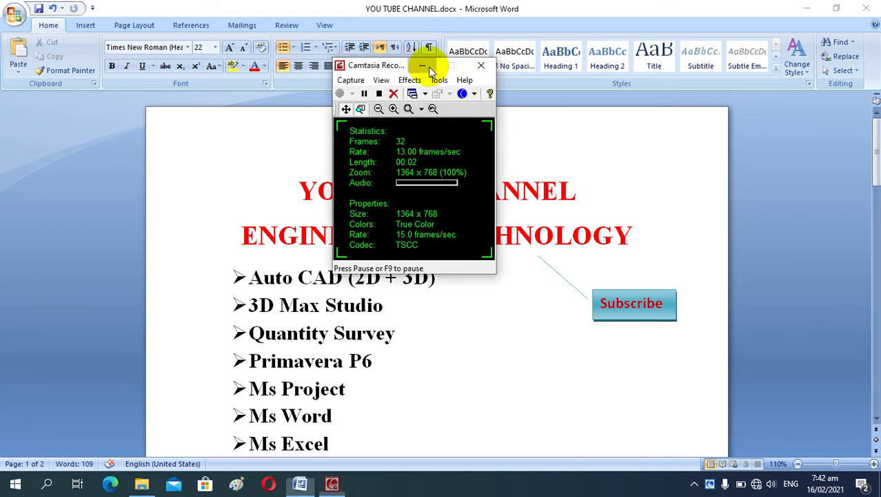
Put away the screen recorder and its tip, then scroll the course document to page 2.
left_click(422, 65)
left_click(558, 320)
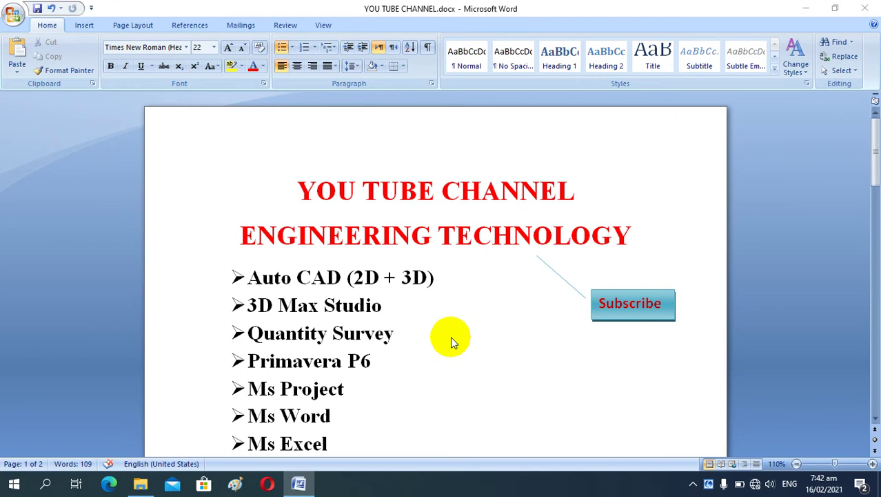
scroll(418, 307, "down", 1)
scroll(419, 307, "down", 2)
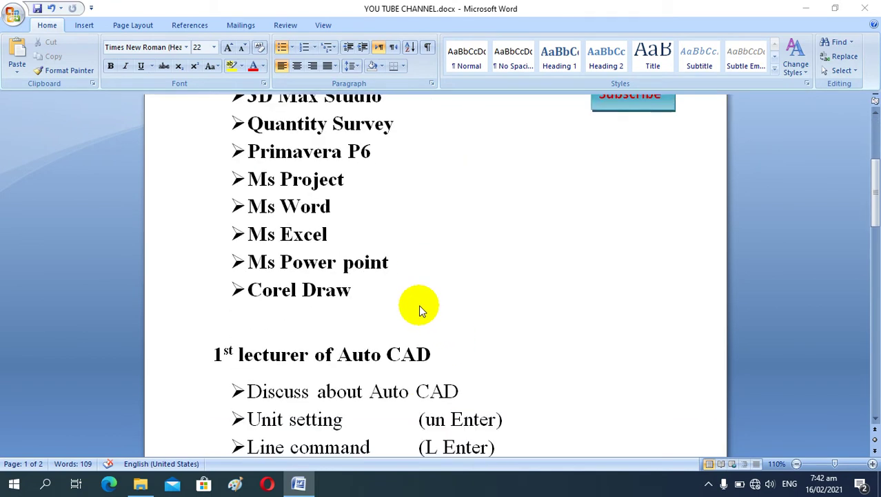
scroll(419, 304, "down", 2)
scroll(419, 305, "down", 1)
scroll(418, 304, "down", 2)
scroll(418, 304, "down", 1)
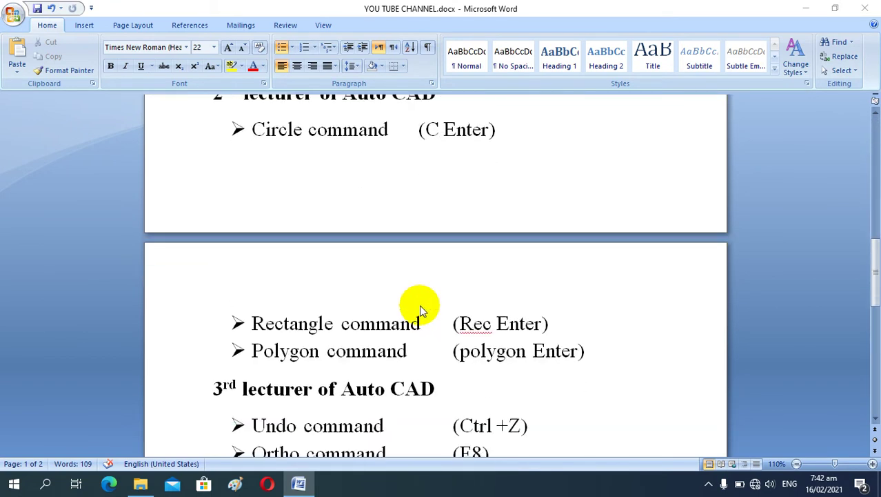
scroll(419, 305, "down", 2)
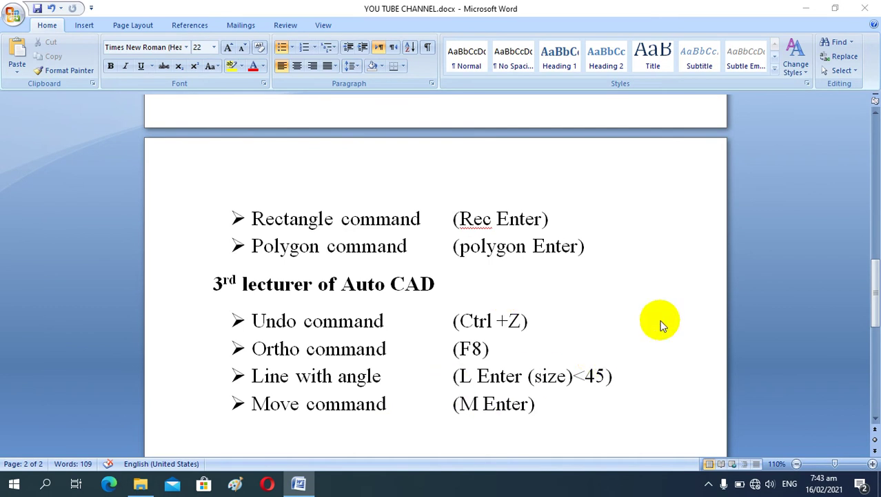
Minimize the Word course document to reveal the desktop shortcuts.
left_click(805, 14)
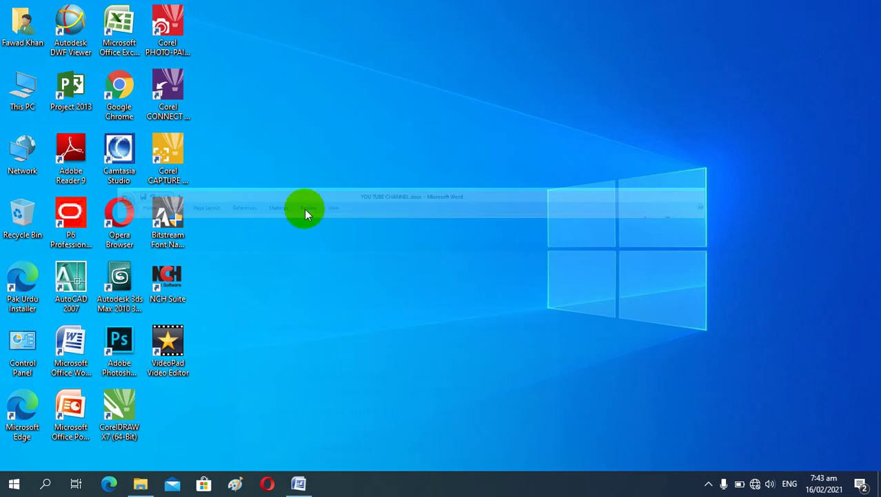
Launch AutoCAD 2007 from its desktop shortcut to get a blank Drawing1.
double_click(86, 277)
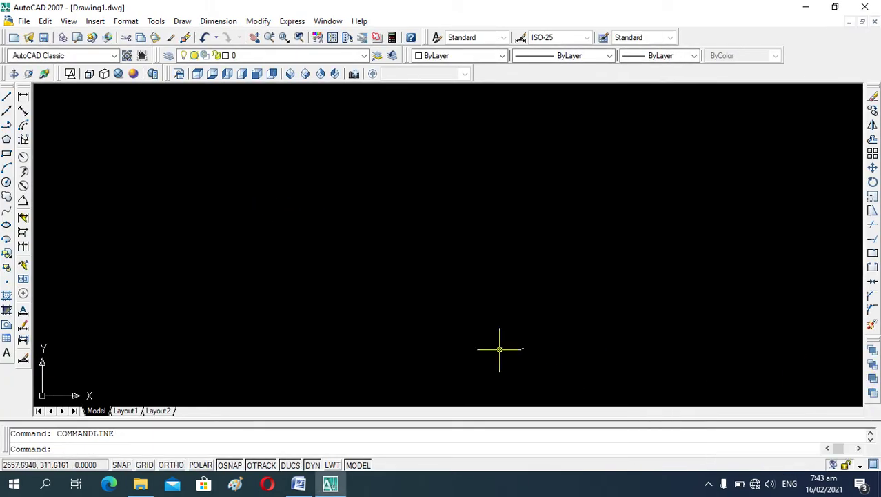
Set drawing units to Architectural, 0'-0 1/8" precision, with Inches as the insertion scale.
type("un")
key("Return")
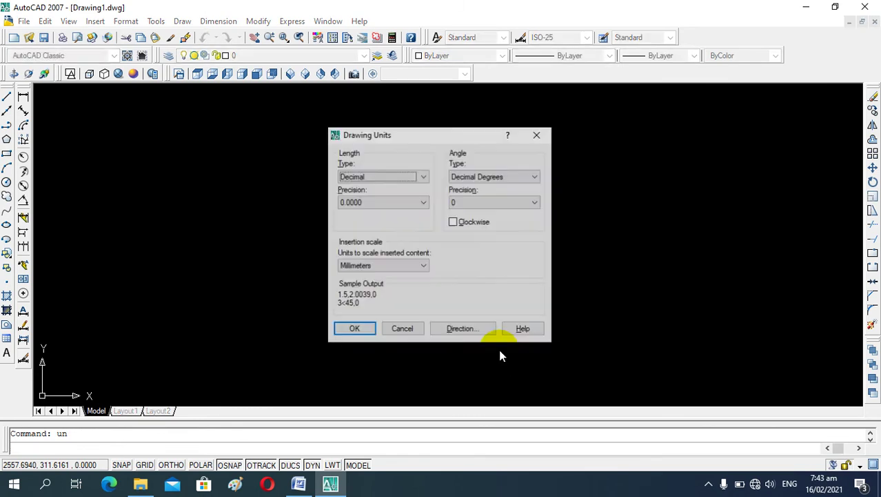
left_click(398, 176)
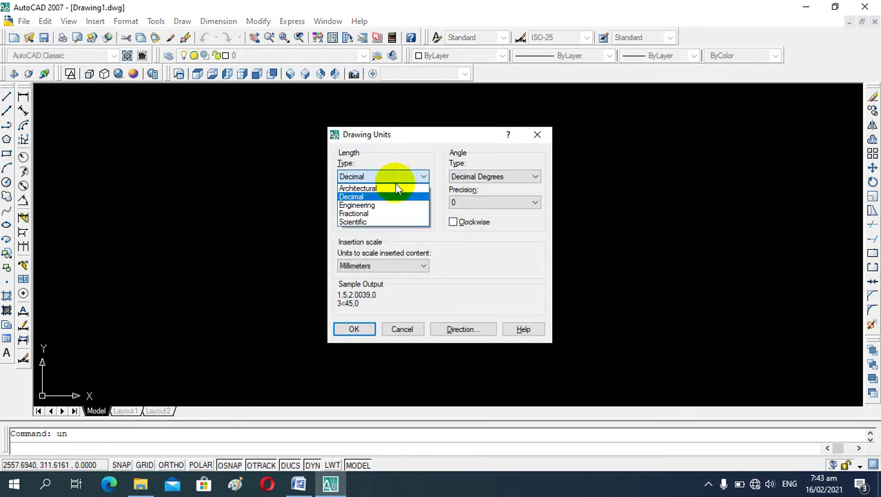
left_click(380, 189)
left_click(376, 202)
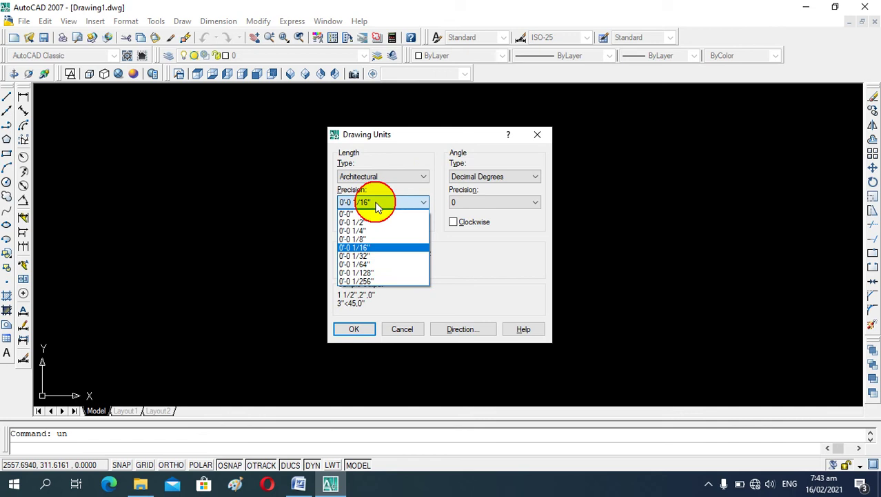
left_click(376, 238)
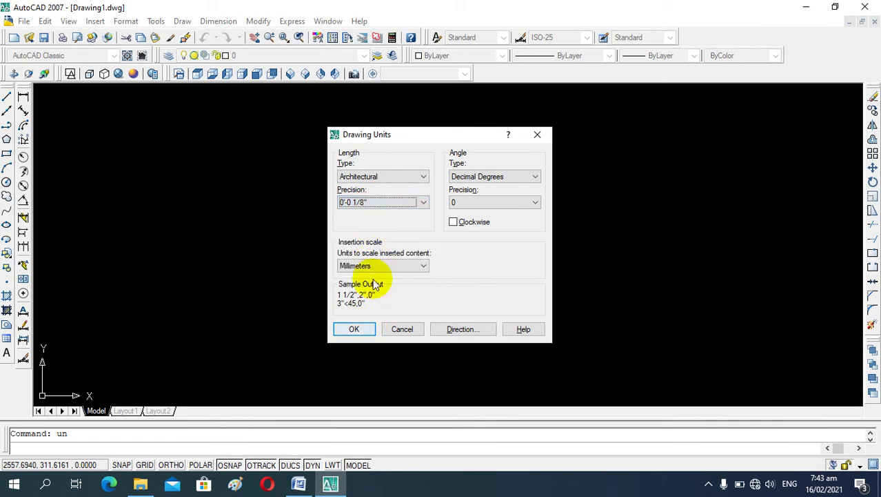
left_click(376, 265)
left_click(379, 286)
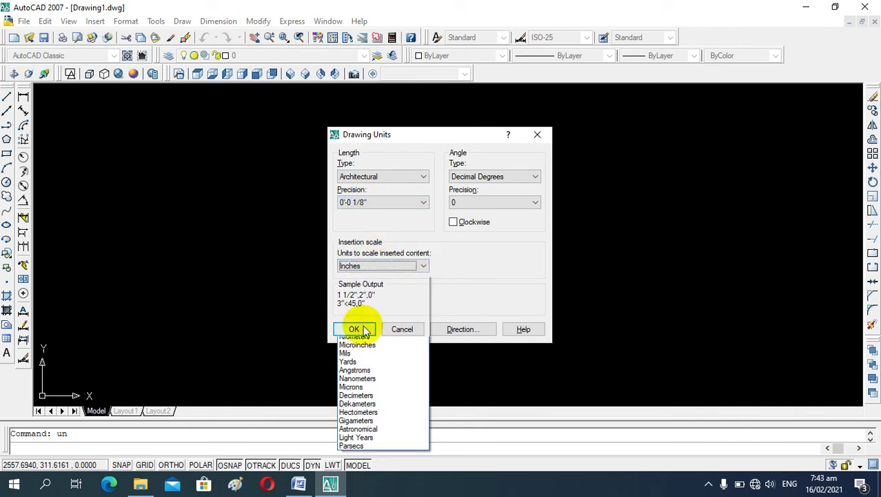
left_click(354, 329)
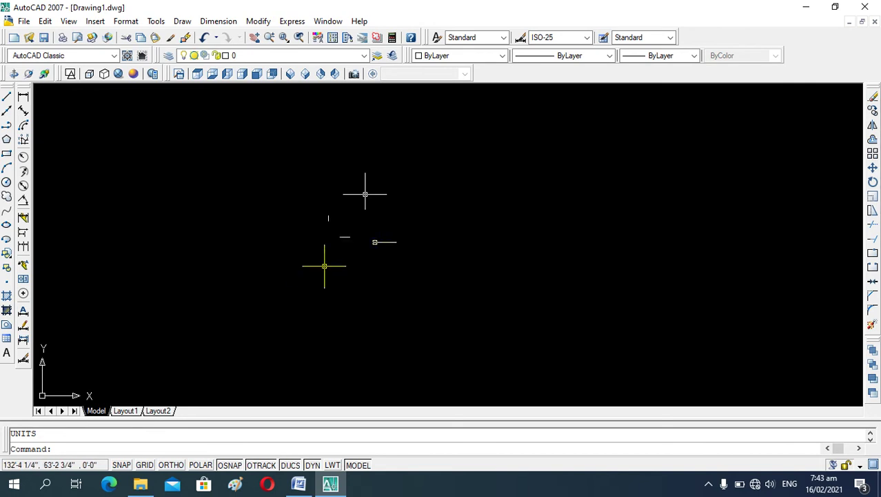
Draw a small circle, then a larger overlapping circle to its right.
type("c")
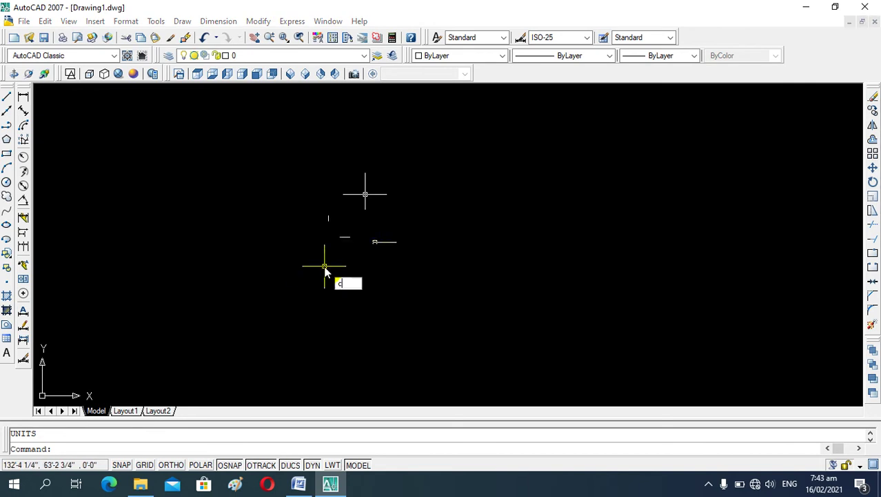
key("Return")
left_click(331, 185)
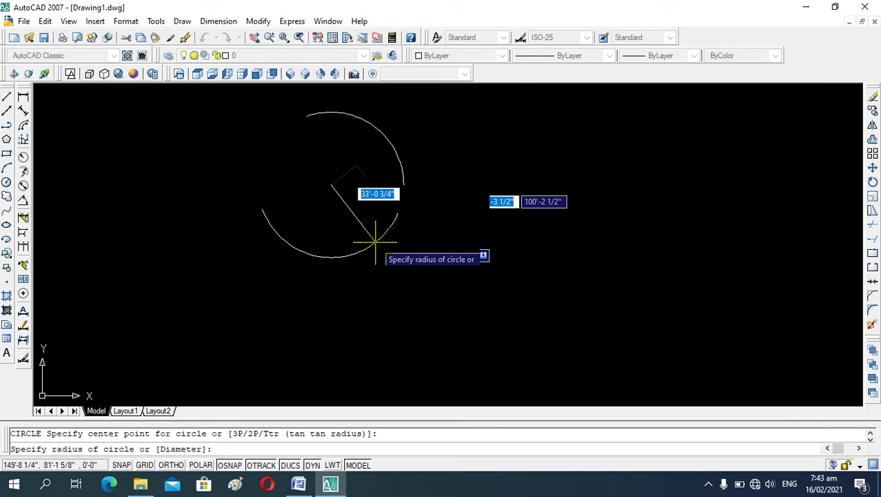
left_click(351, 222)
scroll(289, 164, "up", 3)
scroll(321, 210, "down", 2)
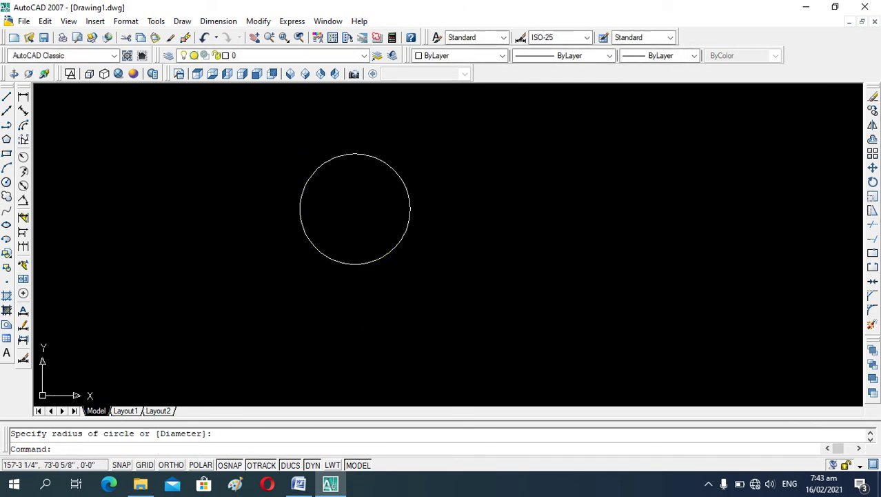
type("c")
key("Return")
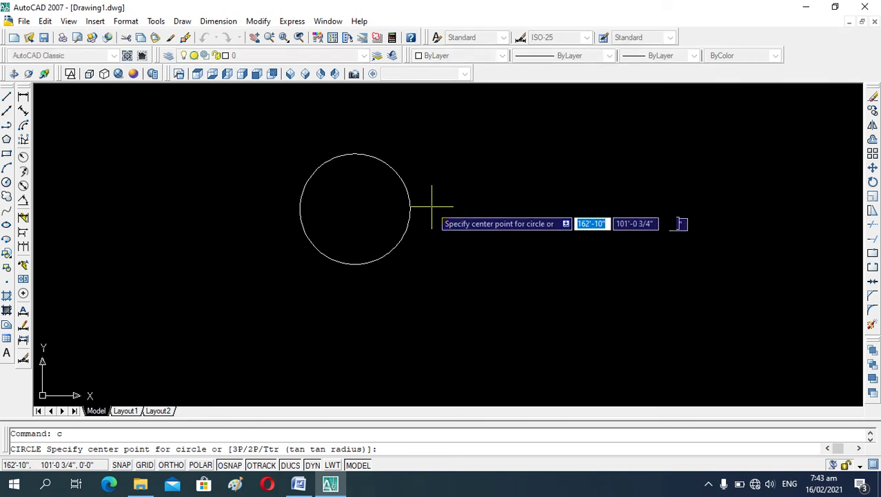
left_click(435, 198)
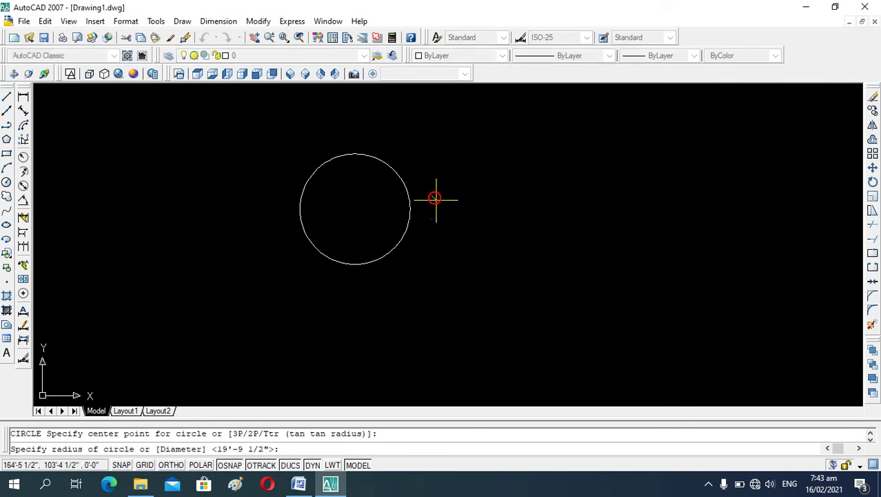
left_click(470, 246)
left_click(378, 316)
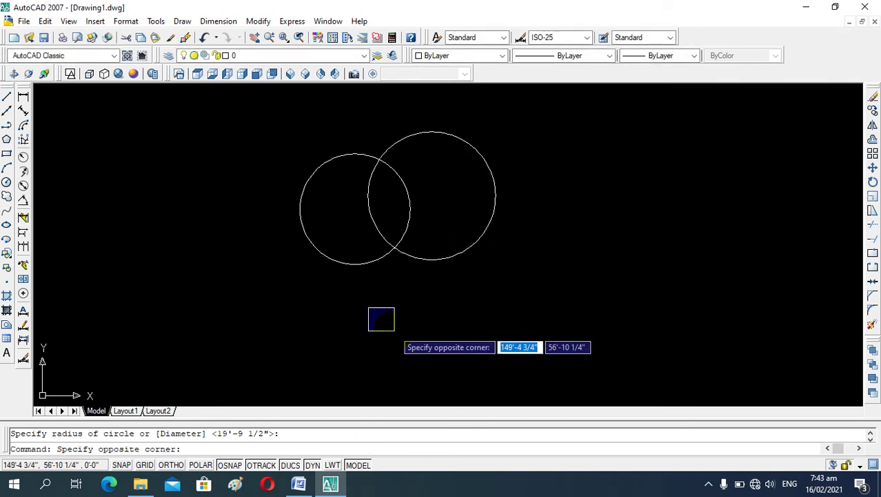
key("Escape")
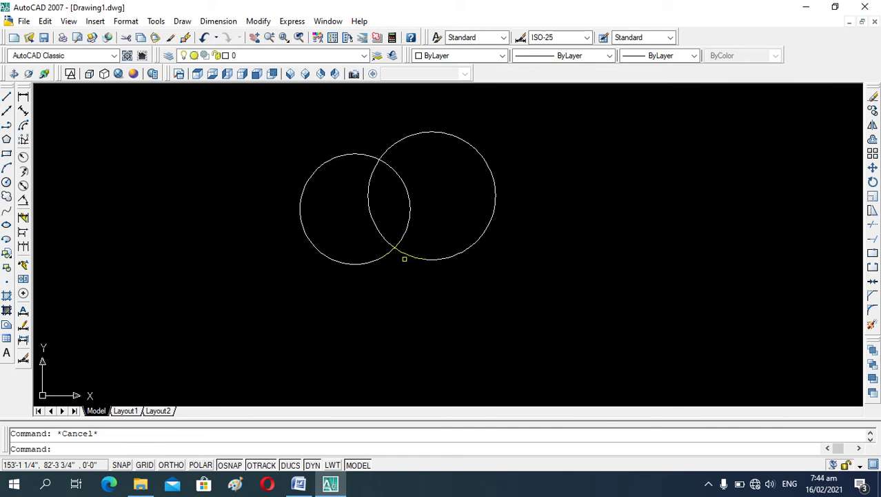
Undo both circles with Ctrl+Z and bring the Word course notes forward.
key("ctrl+z")
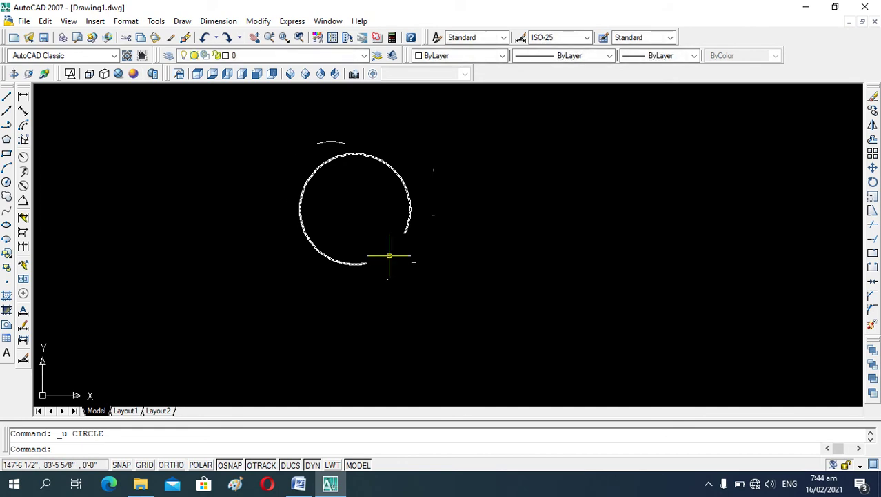
scroll(414, 273, "down", 2)
key("ctrl+z")
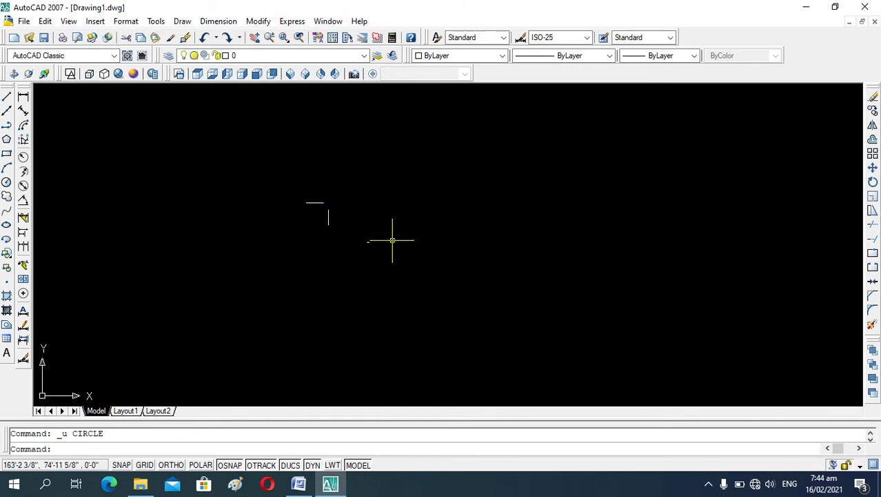
left_click(300, 483)
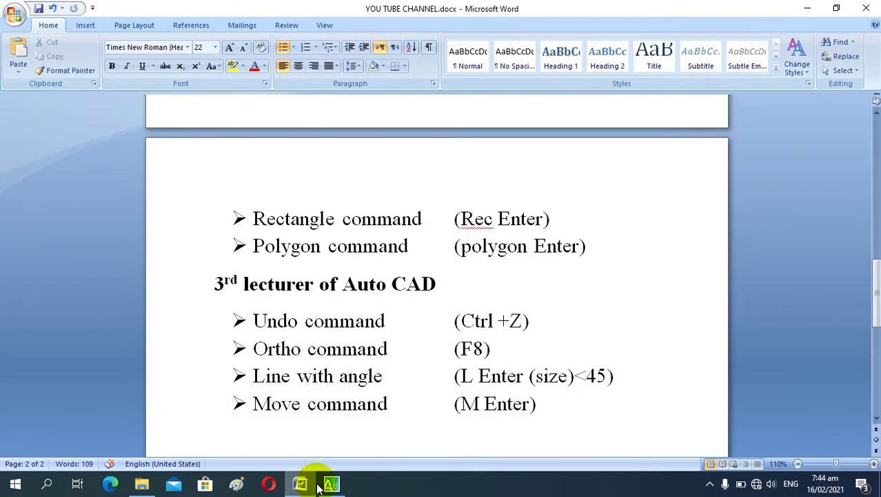
Switch back to the empty AutoCAD Drawing1 from the taskbar.
left_click(332, 483)
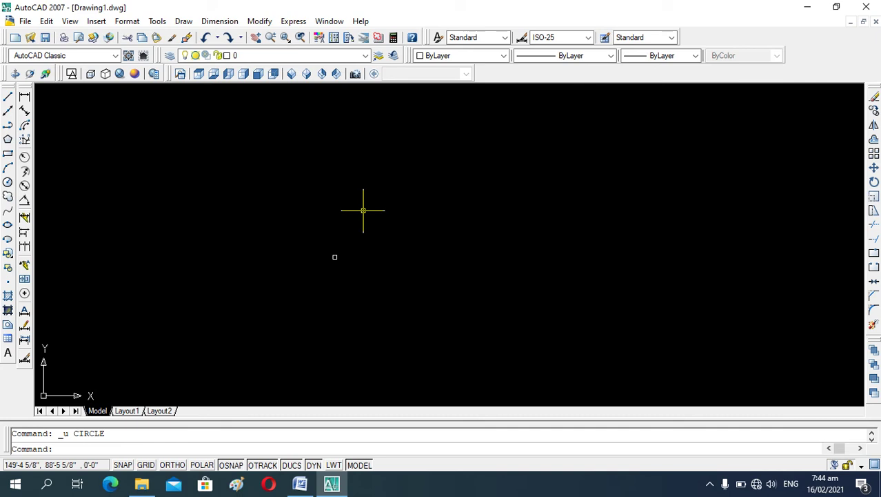
Start a line, place its first point, and turn Ortho on with F8.
key("Escape")
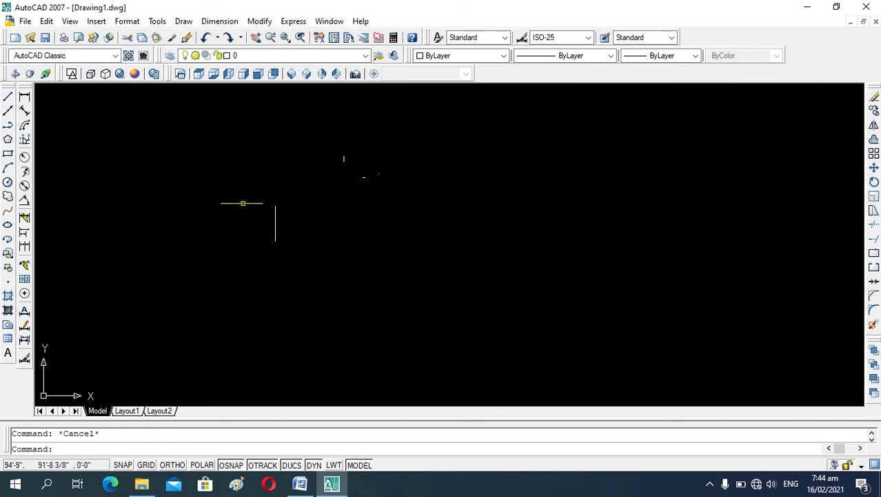
type("l")
key("Return")
left_click(248, 206)
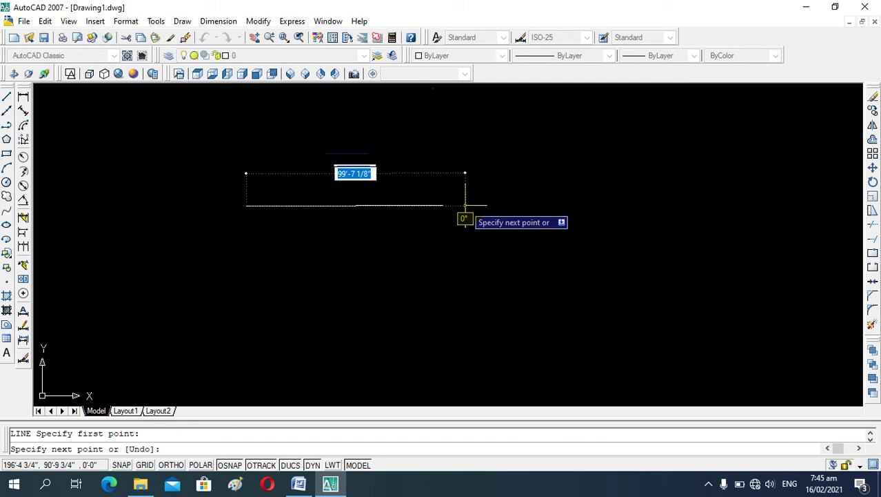
key("F8")
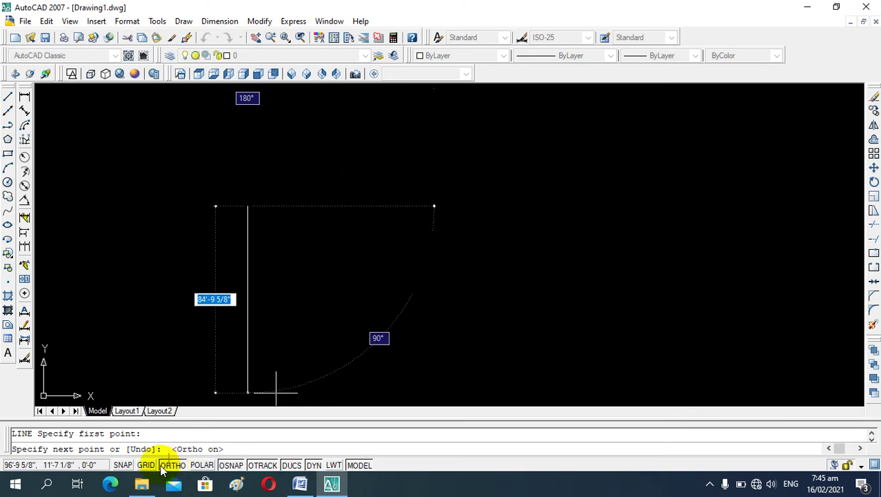
Toggle Ortho off and back on, enter length 11, and end the line command.
left_click(175, 466)
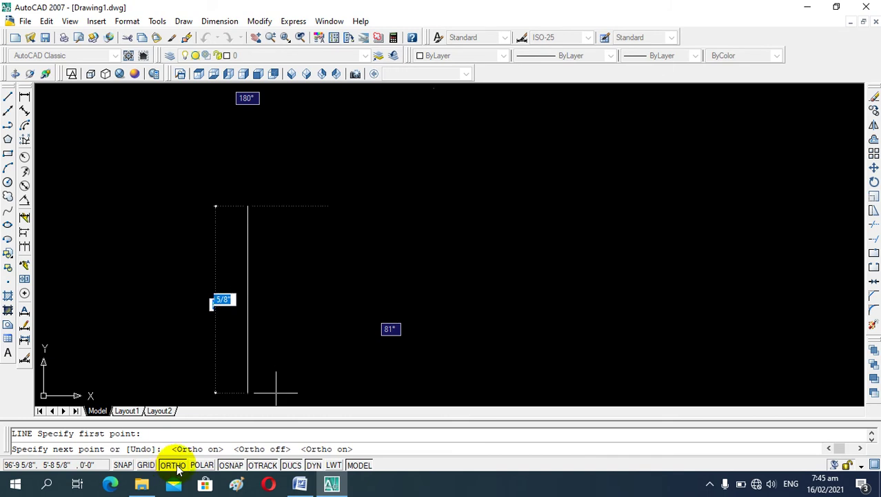
left_click(178, 468)
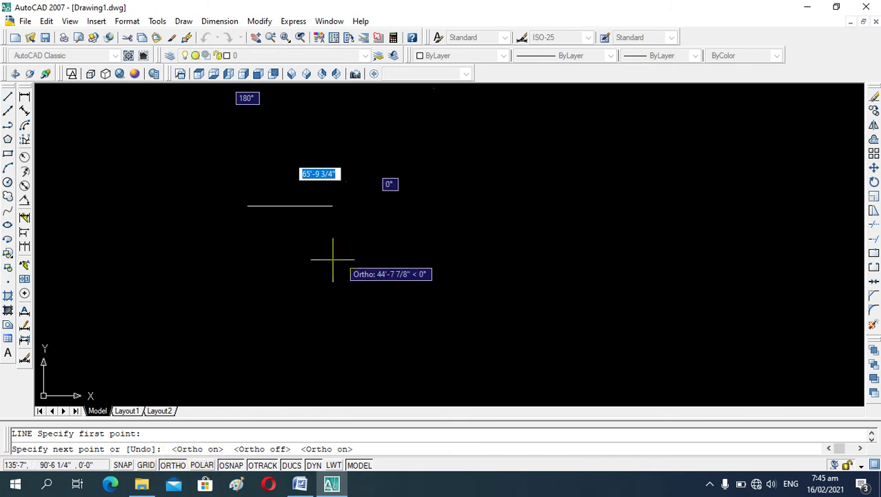
type("11")
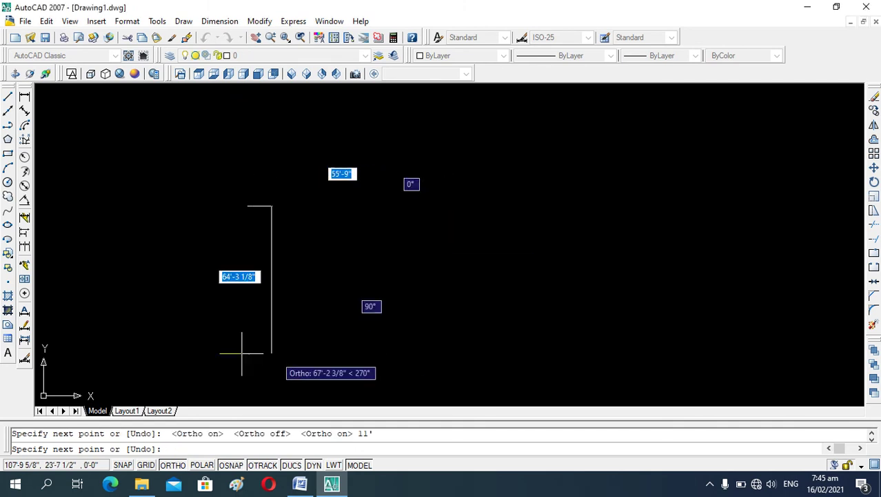
key("Escape")
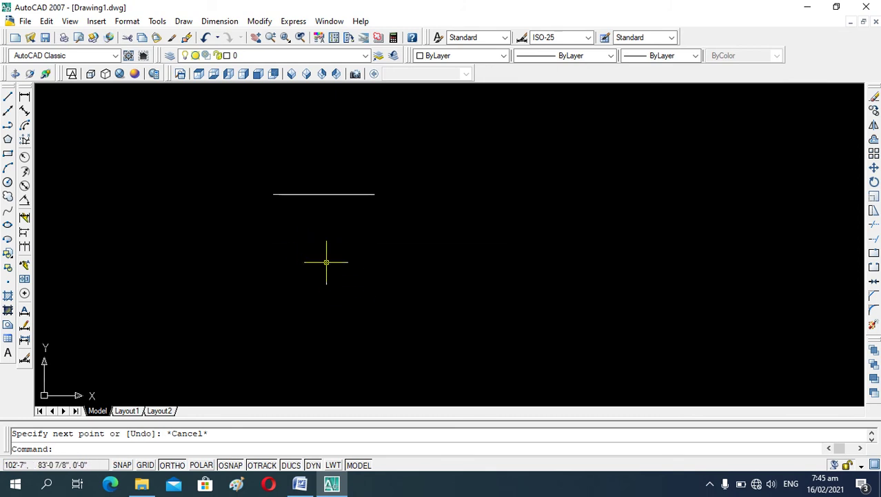
scroll(301, 245, "up", 2)
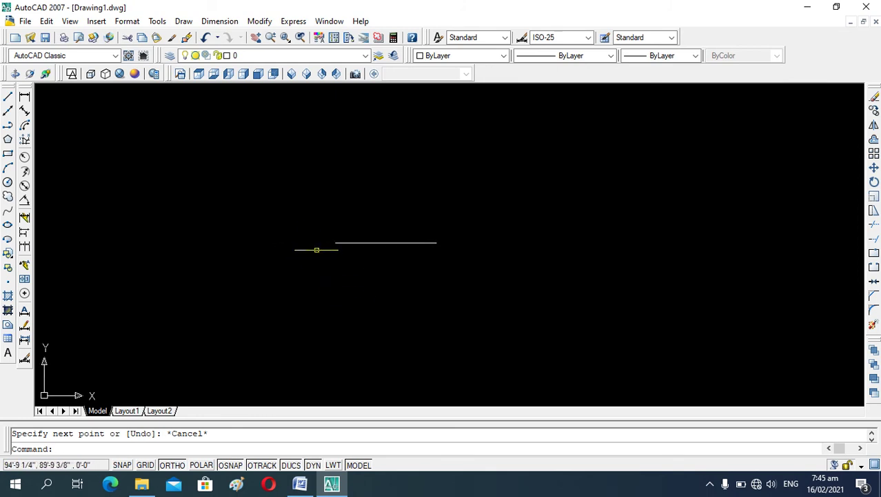
scroll(330, 266, "up", 2)
scroll(298, 249, "down", 2)
scroll(306, 249, "down", 2)
scroll(314, 247, "up", 2)
scroll(324, 241, "up", 2)
scroll(311, 277, "up", 4)
scroll(313, 279, "down", 3)
scroll(316, 276, "up", 2)
scroll(323, 272, "down", 2)
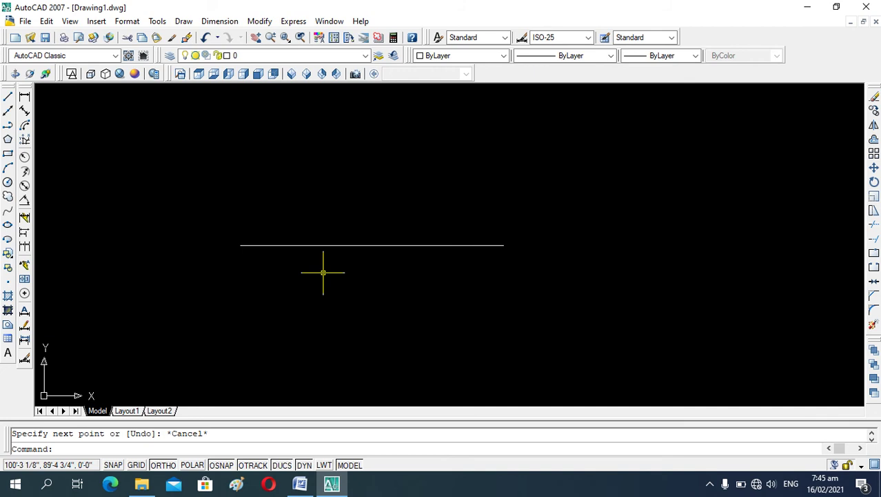
Review the AutoCAD command list in the Word notes, then return to AutoCAD.
left_click(301, 484)
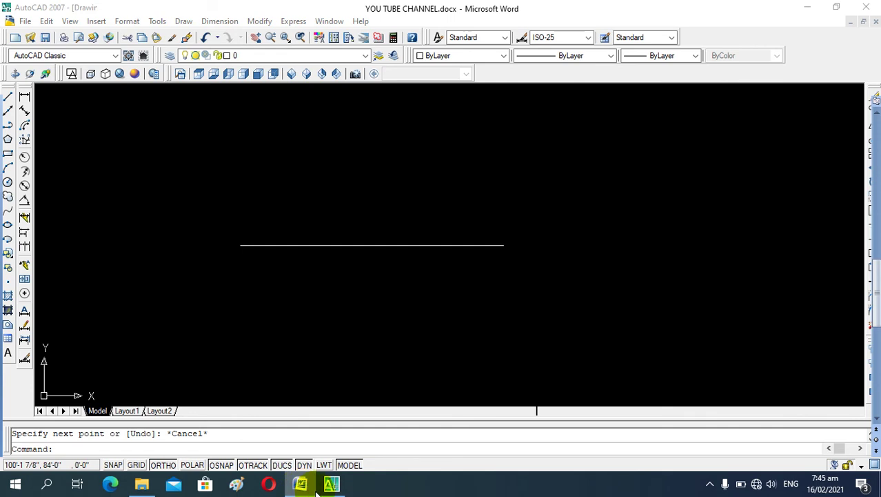
left_click(299, 486)
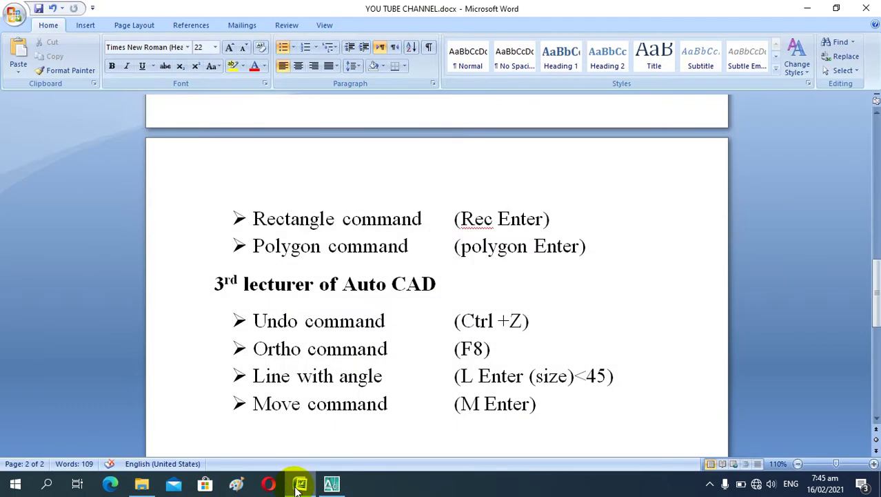
left_click(332, 484)
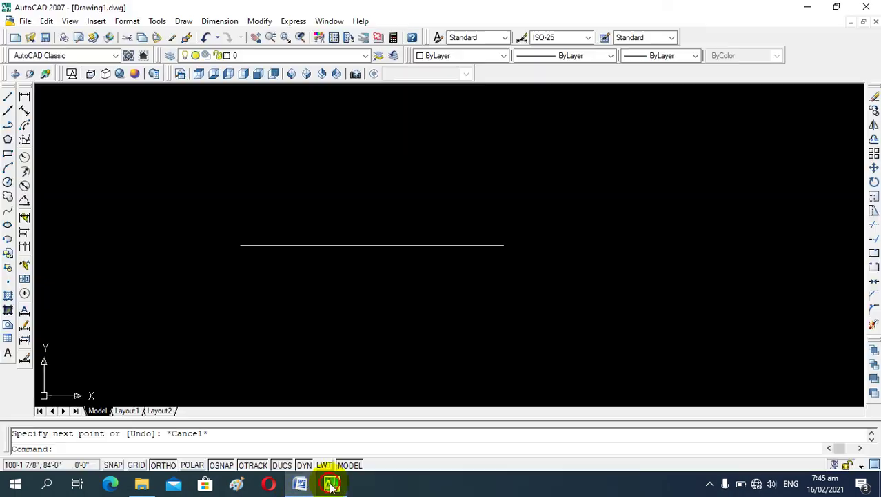
Erase the horizontal line with the E command.
left_click(333, 245)
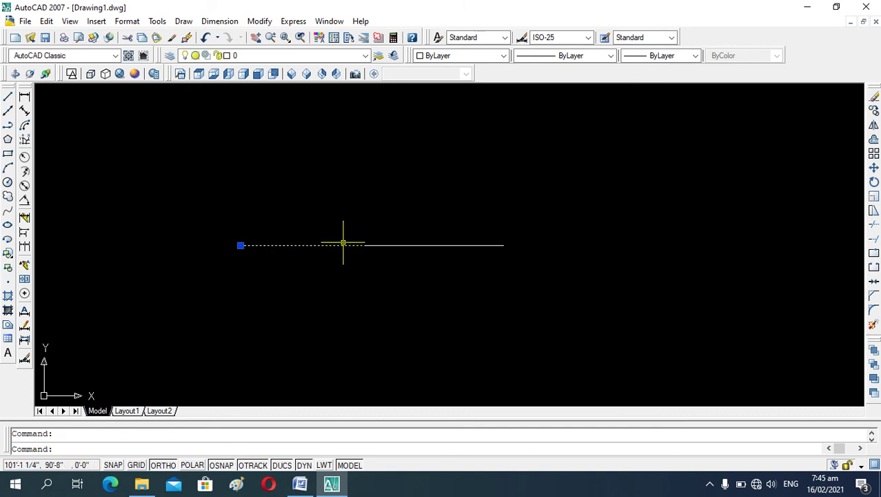
type("e")
key("Return")
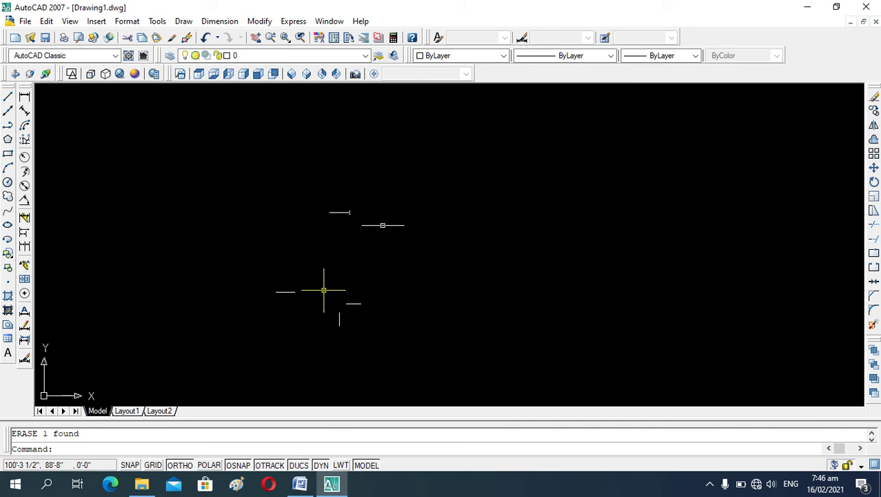
Draw an 8-foot line rising at 45° (@8'<45) from a picked start point.
type("l")
key("Return")
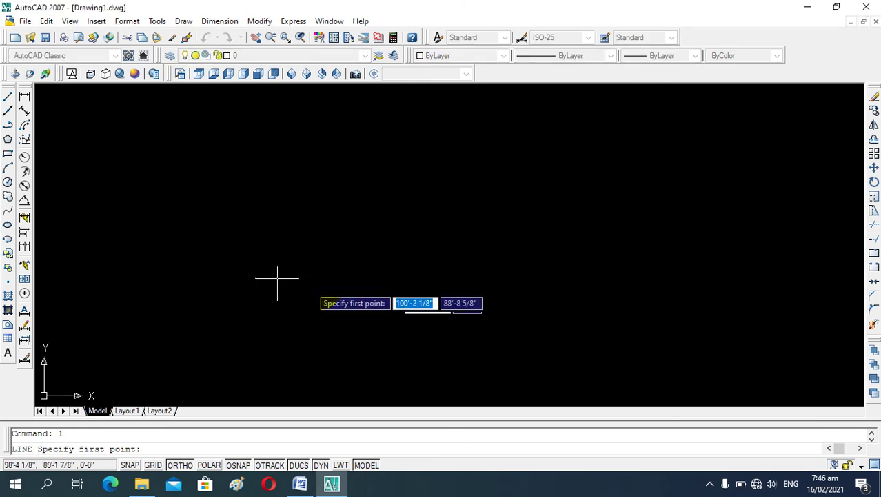
left_click(227, 256)
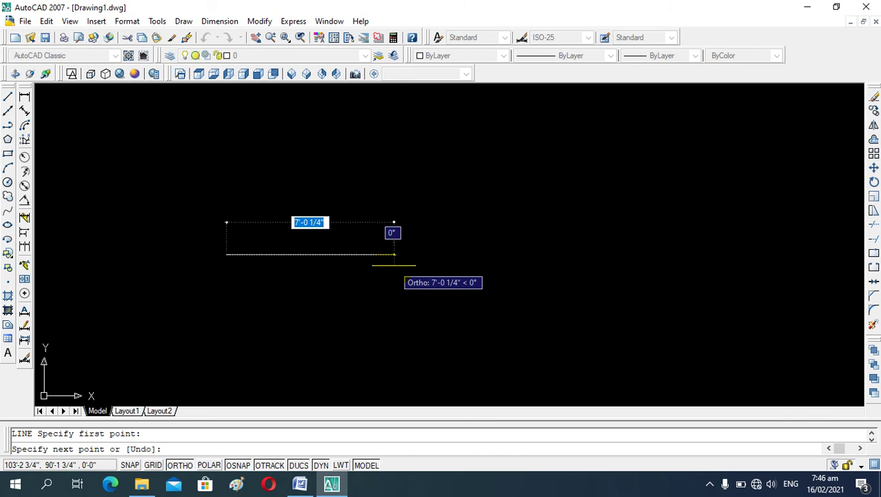
type("8")
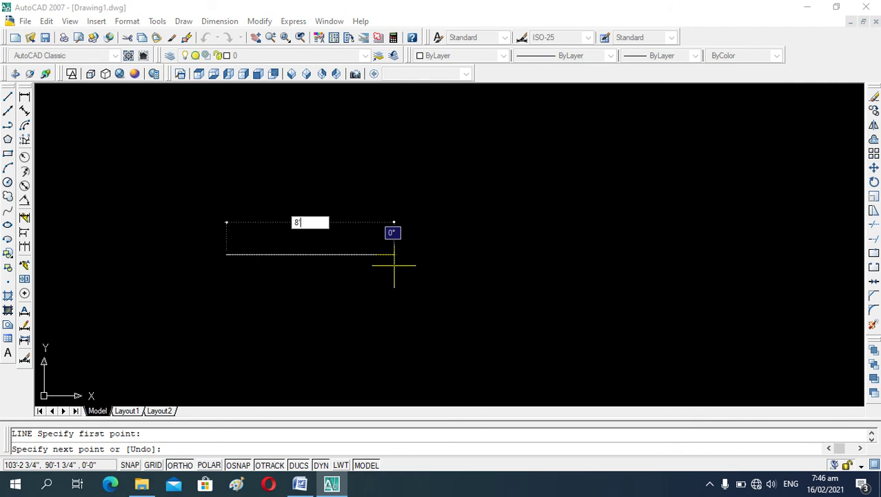
key("Tab")
type("45")
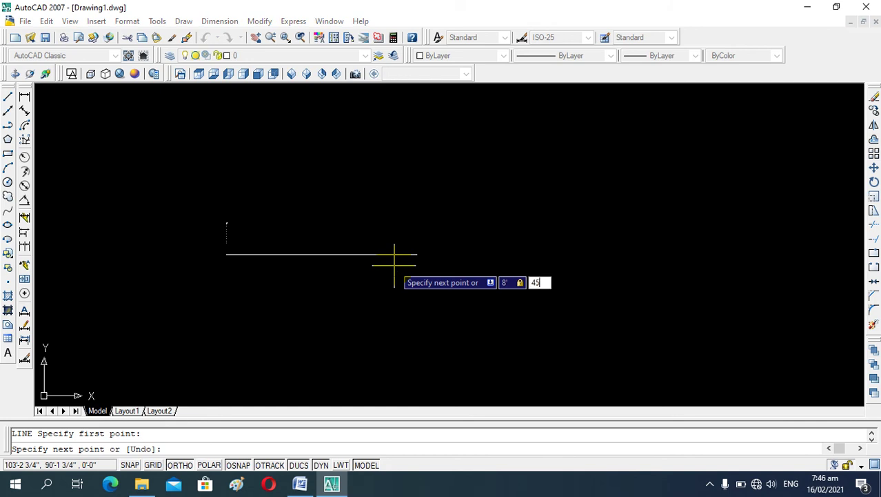
key("Return")
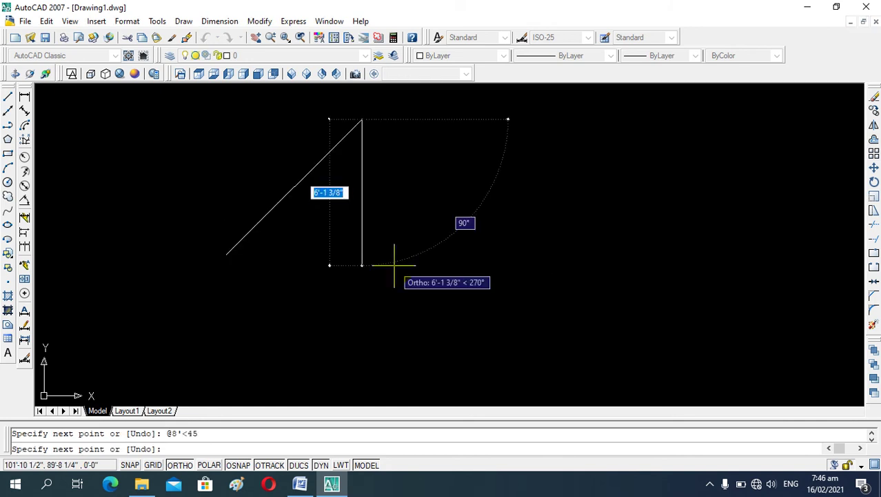
key("Escape")
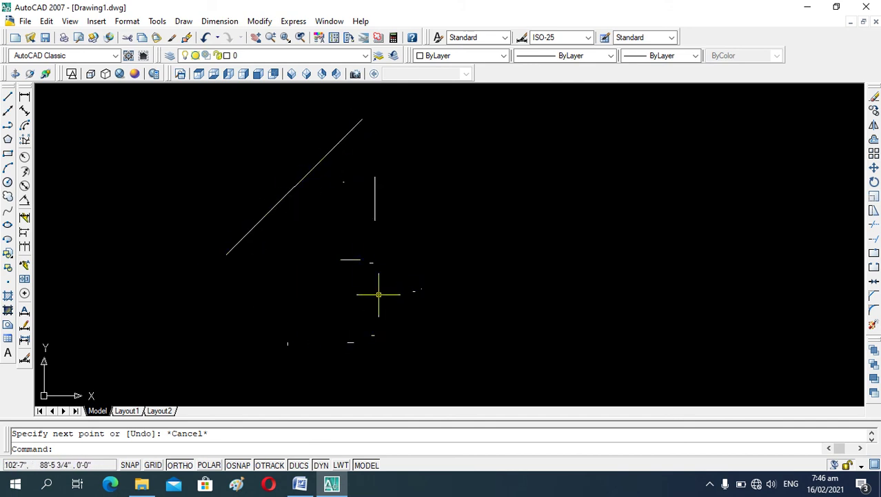
type("l")
key("Return")
Draw an 8-foot vertical line at 90° (@8'<90) beside the 45° line.
left_click(385, 253)
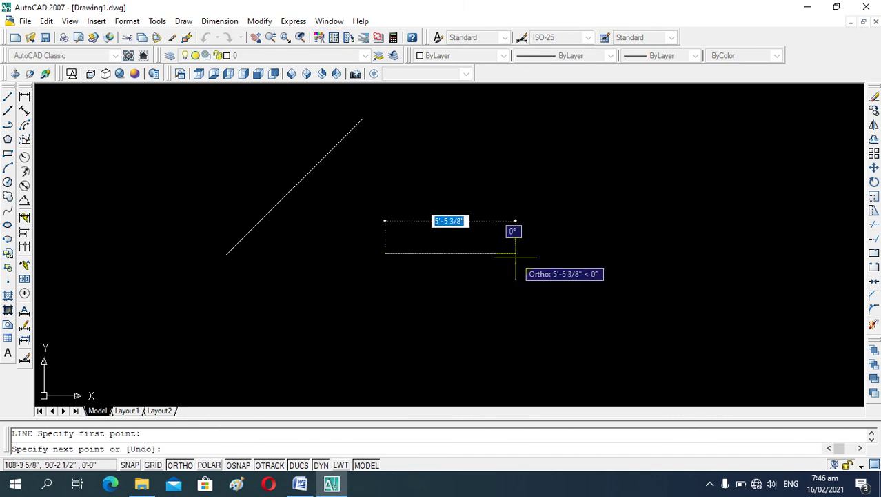
type("8")
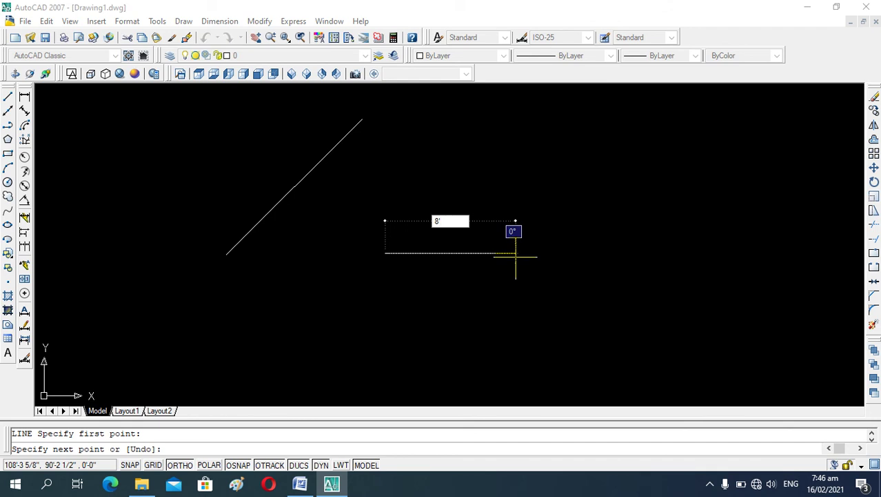
key("Tab")
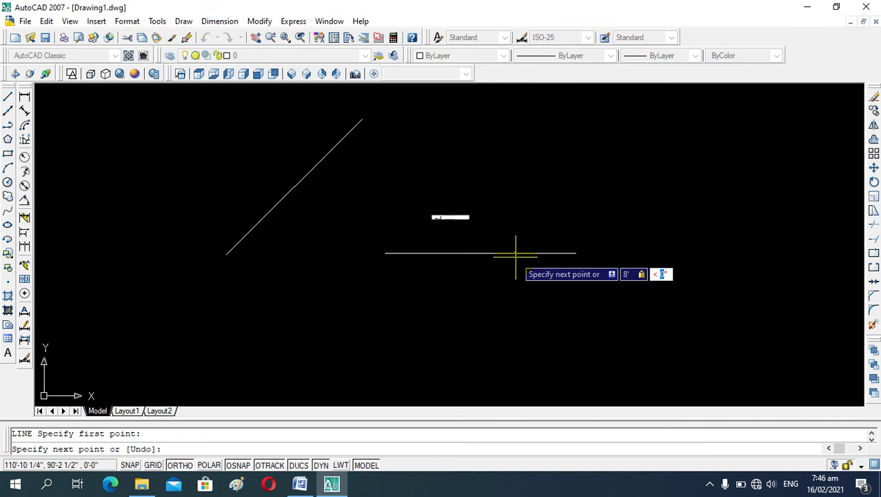
type("90")
key("Return")
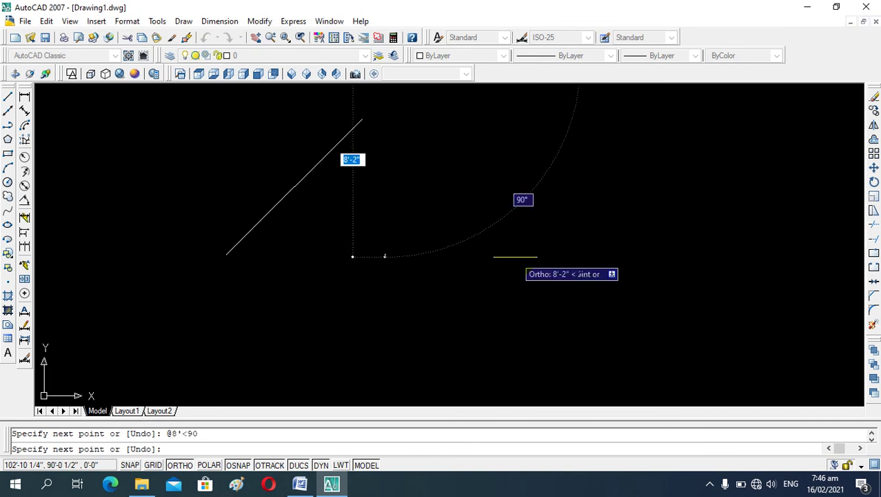
key("Escape")
Zoom the view in and out, then select and deselect the vertical line.
scroll(404, 262, "down", 2)
scroll(390, 255, "up", 3)
scroll(390, 255, "down", 1)
scroll(387, 252, "up", 3)
scroll(388, 253, "down", 1)
scroll(390, 253, "down", 1)
left_click(388, 253)
key("Escape")
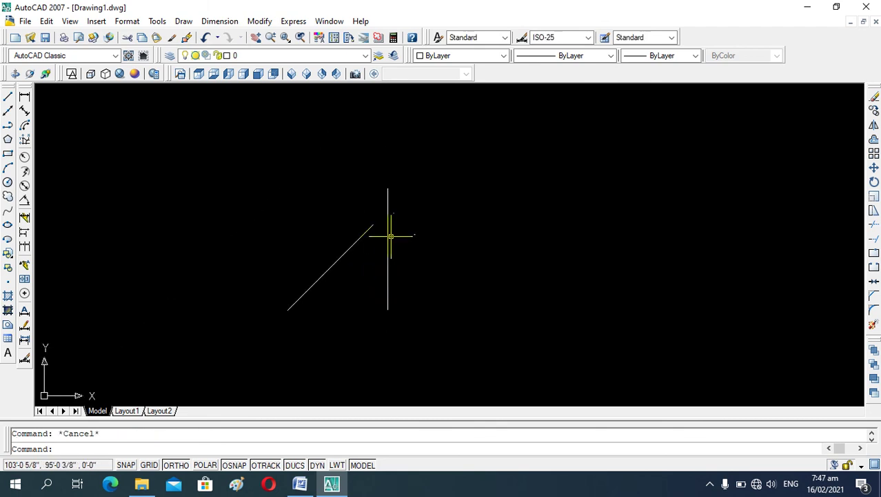
Window-select the 45° and vertical lines and erase them with E.
left_click(387, 239)
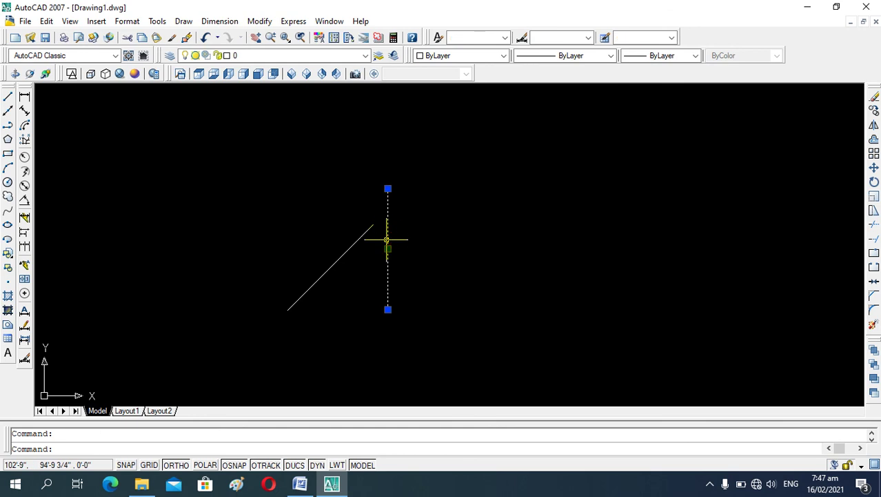
key("Escape")
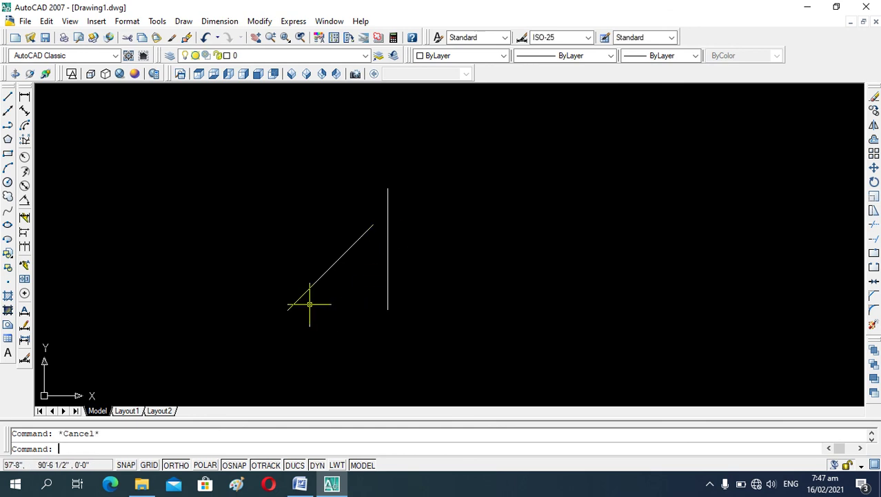
left_click(243, 172)
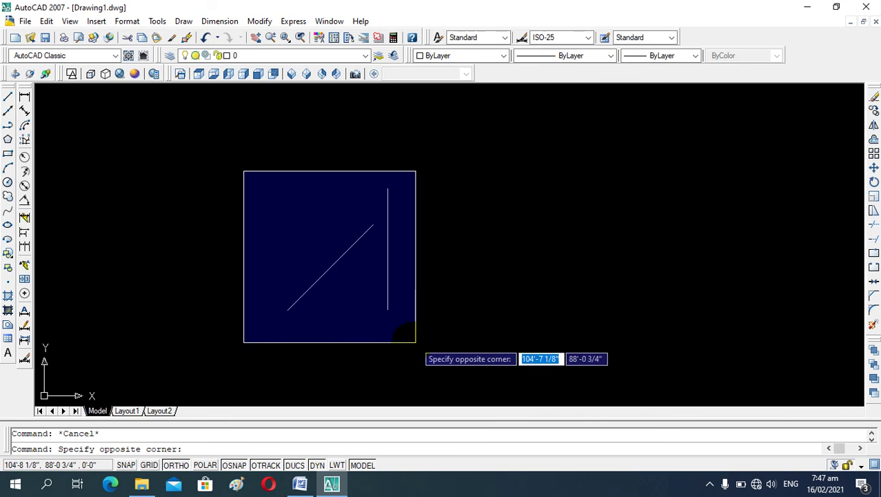
left_click(420, 347)
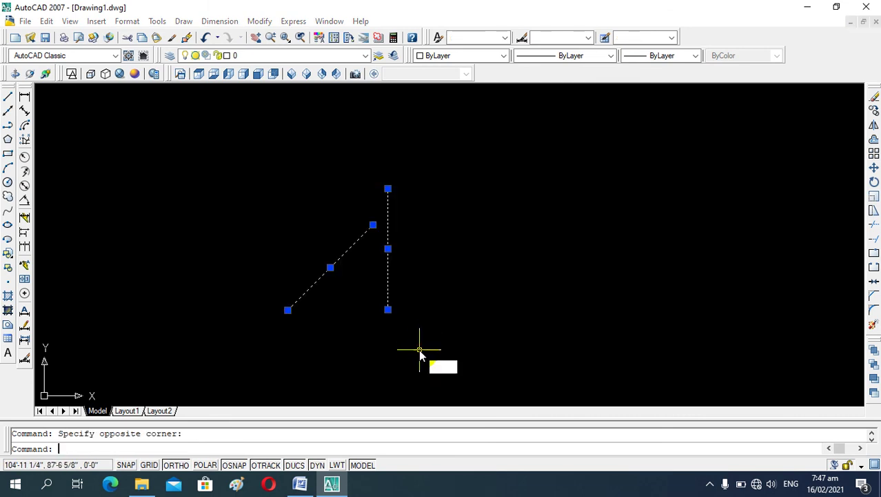
type("e")
key("Return")
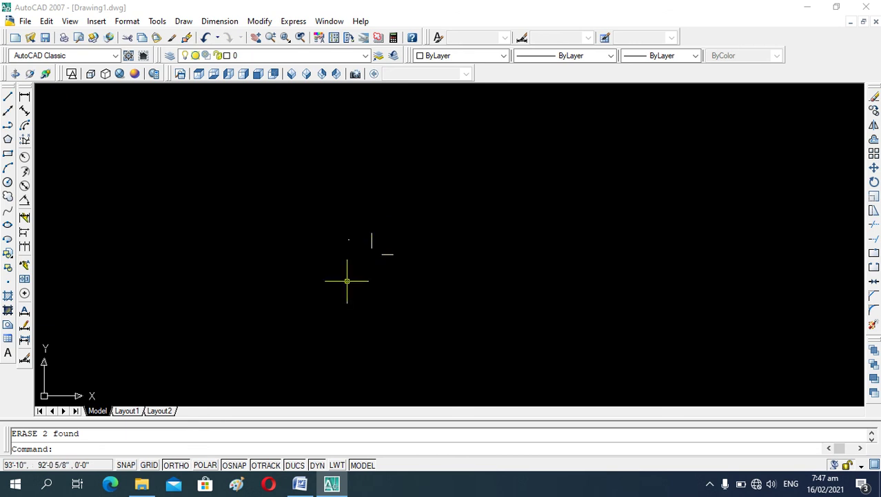
Draw a large circle with the C command.
type("c")
key("Return")
left_click(348, 221)
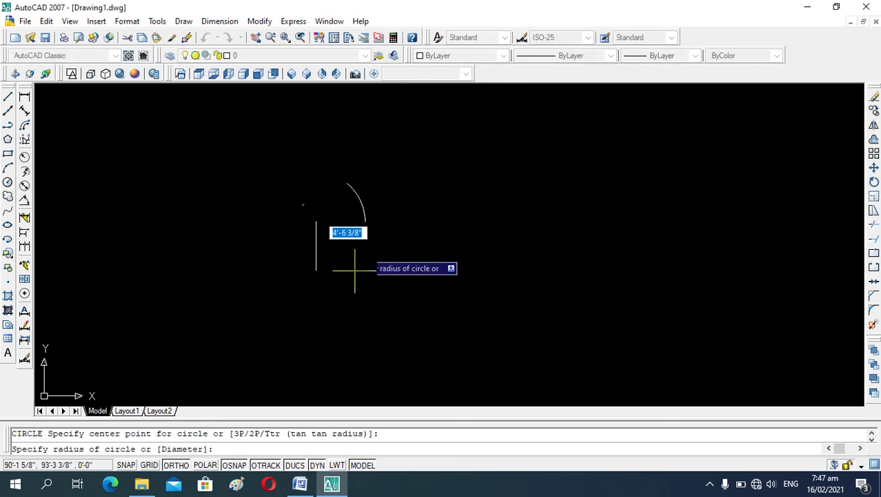
left_click(345, 251)
Draw a rectangle (REC) to the right of the circle.
type("rec")
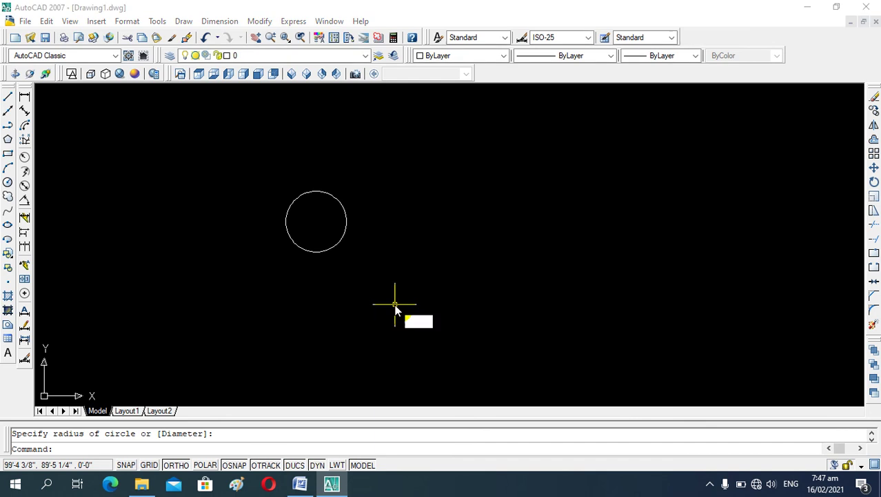
key("Return")
left_click(402, 205)
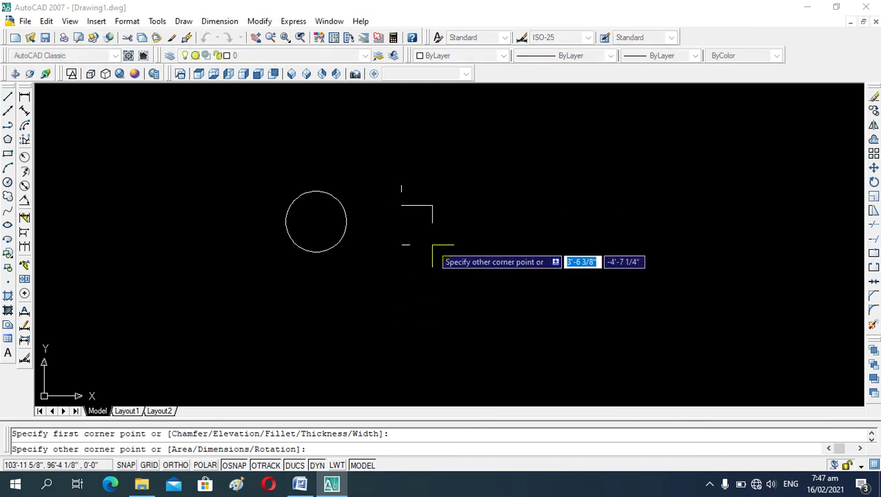
left_click(487, 245)
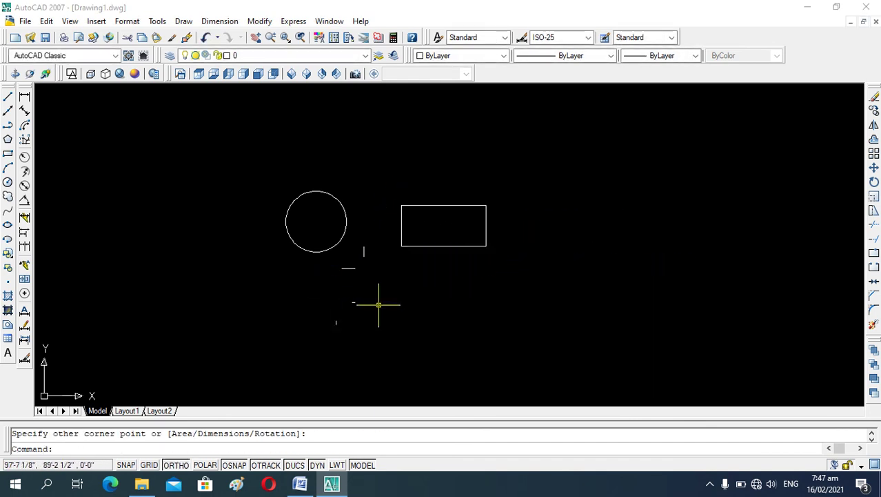
Draw a smaller circle below the circle and rectangle.
type("c")
key("Return")
left_click(375, 281)
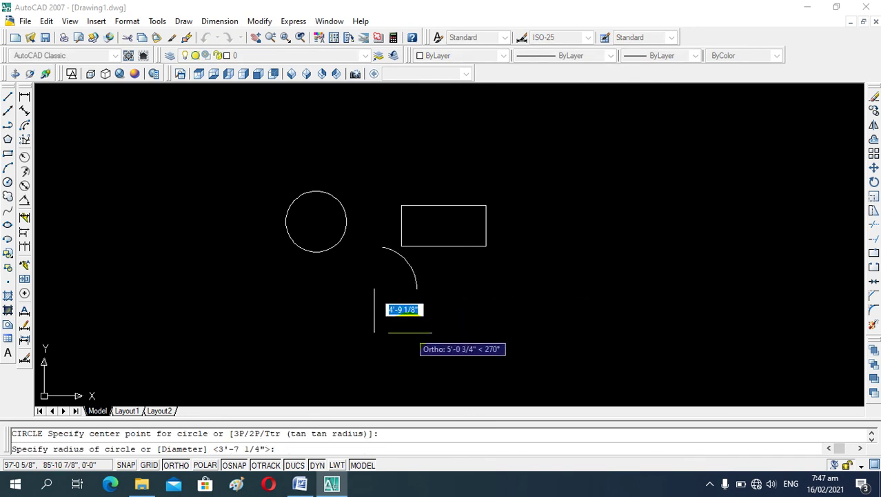
left_click(392, 310)
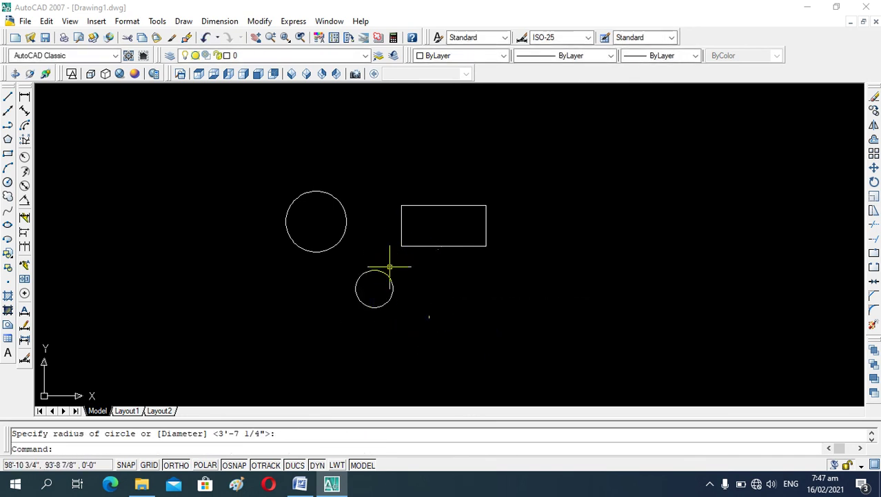
scroll(371, 290, "up", 4)
scroll(345, 255, "down", 1)
scroll(352, 271, "down", 1)
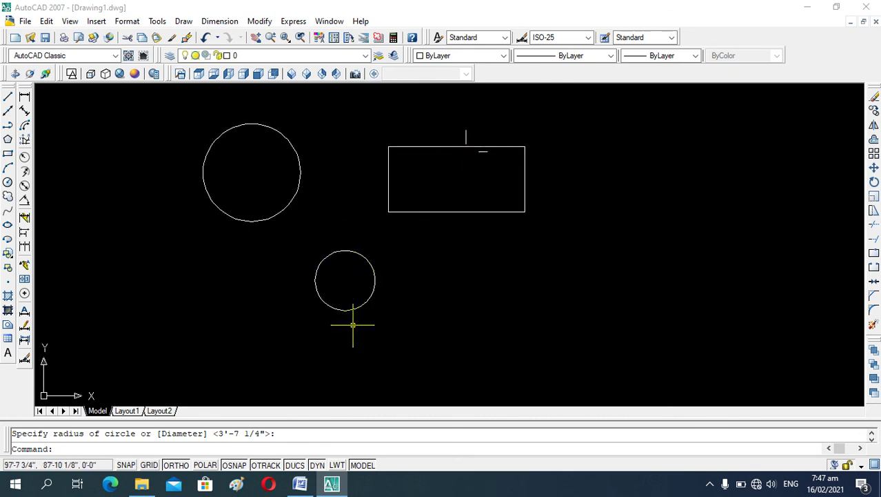
Move the small circle by its centre into the rectangle, with Ortho turned off.
left_click(300, 240)
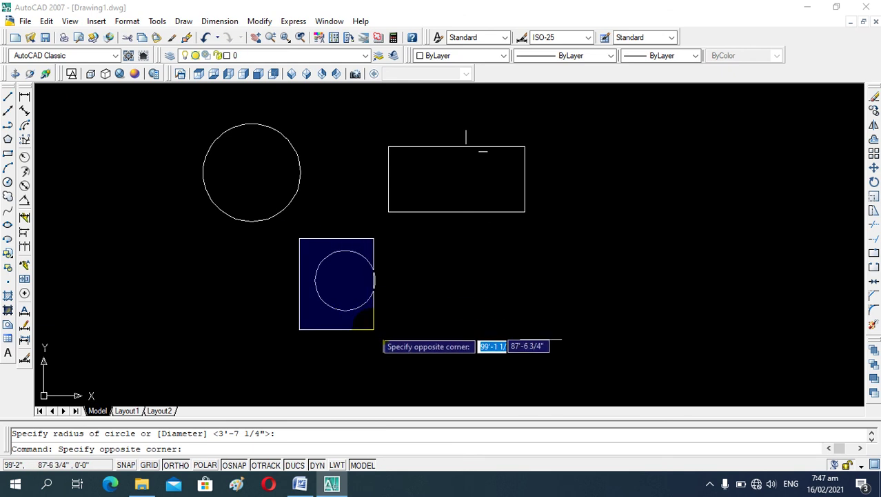
left_click(387, 331)
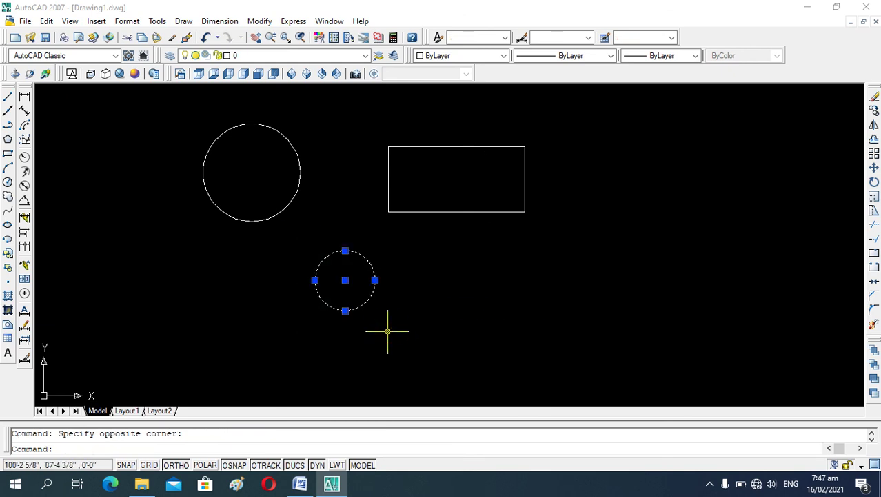
type("m")
key("Return")
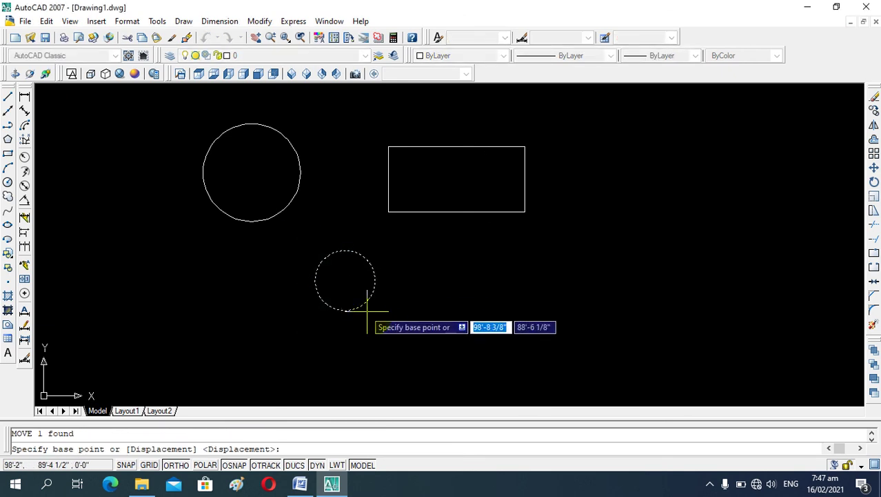
left_click(345, 280)
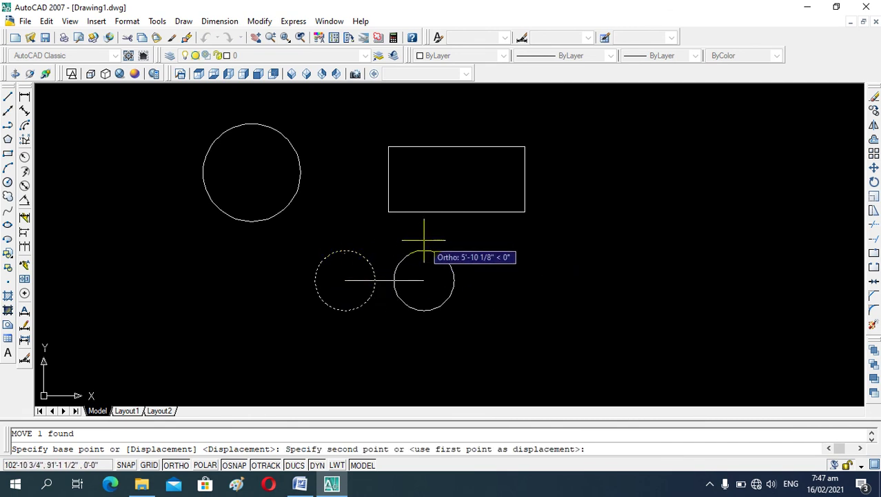
key("F8")
scroll(449, 181, "up", 3)
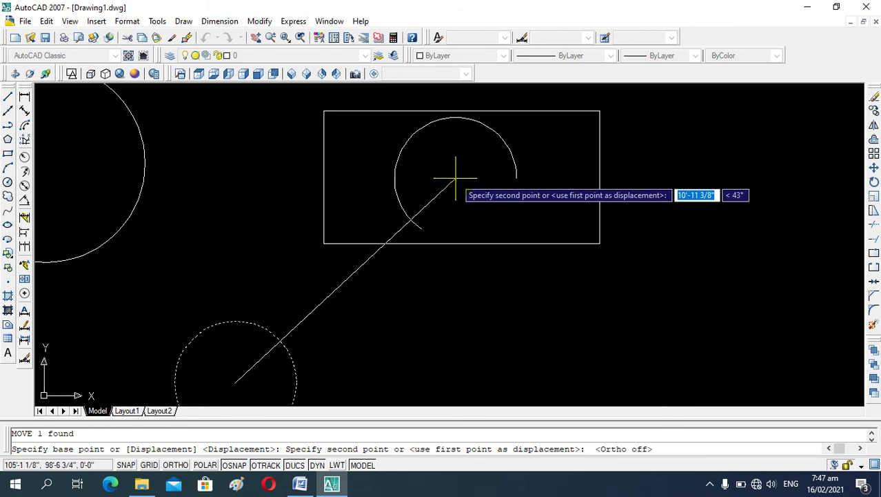
left_click(455, 178)
scroll(417, 226, "down", 1)
scroll(417, 226, "down", 1)
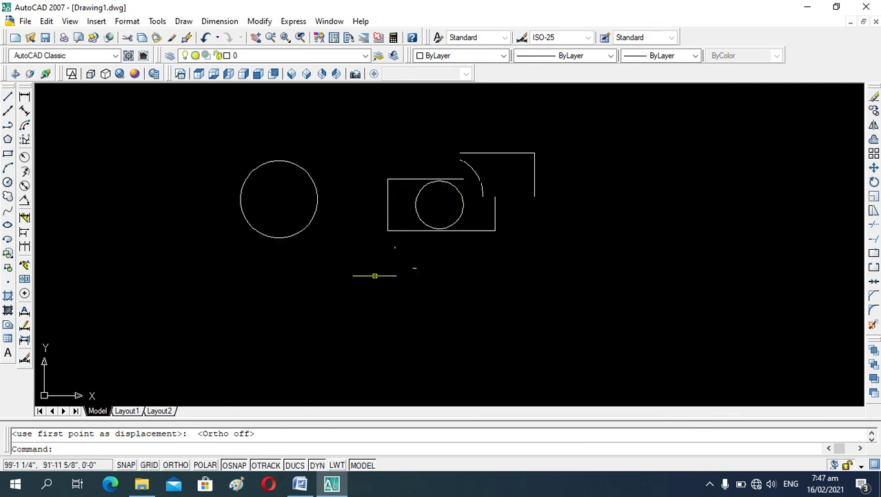
Move the large circle by its centre from the left to below the rectangle.
left_click(222, 146)
left_click(348, 293)
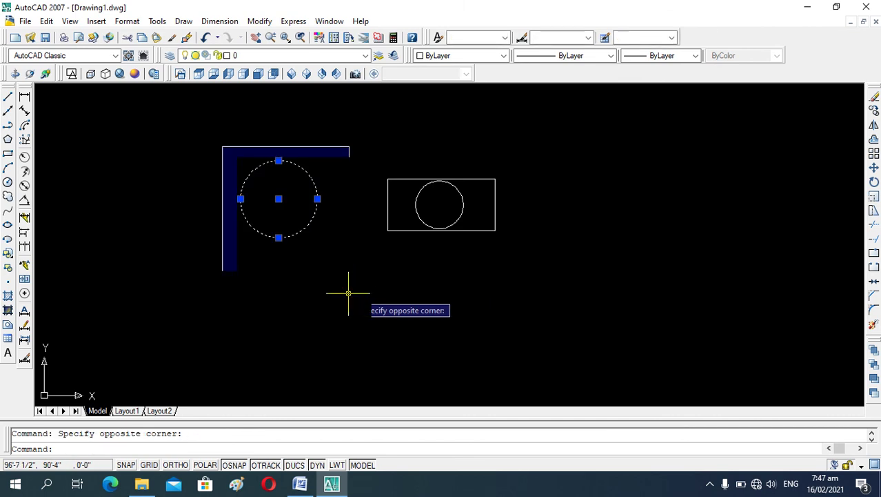
type("m")
key("Return")
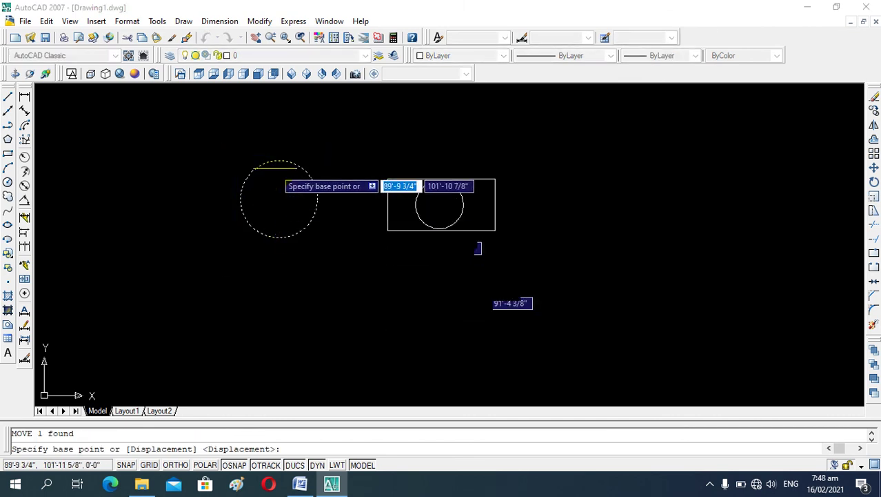
left_click(279, 200)
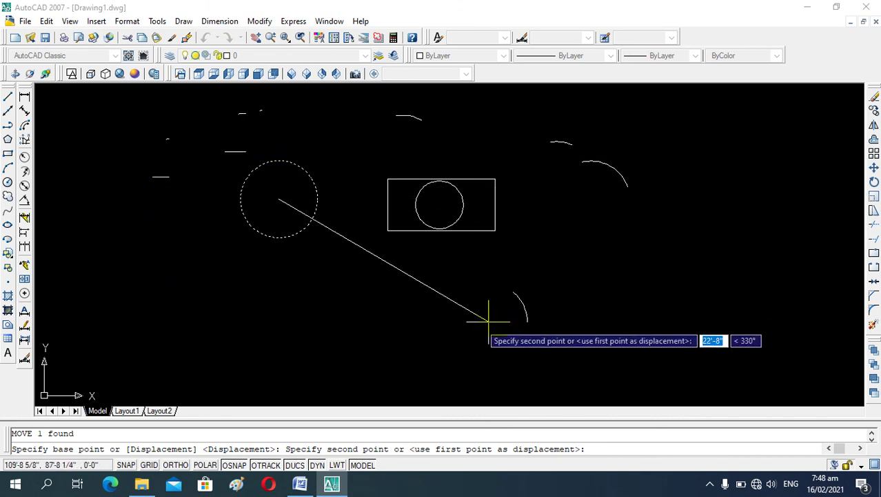
left_click(398, 316)
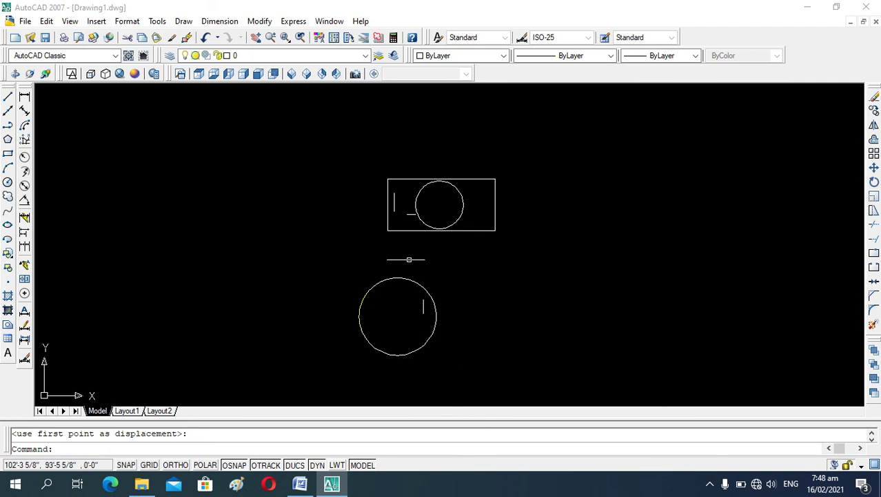
Cancel any pending command and open the screen recorder's window from the system tray.
key("Escape")
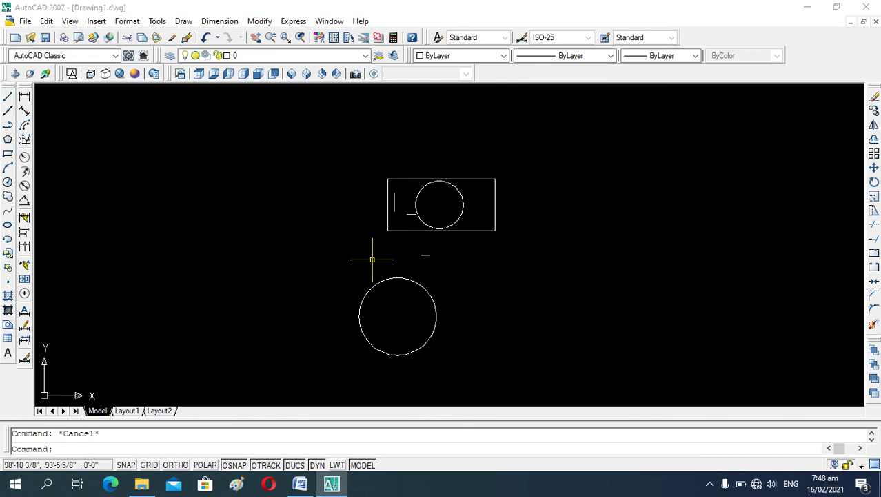
left_click(708, 483)
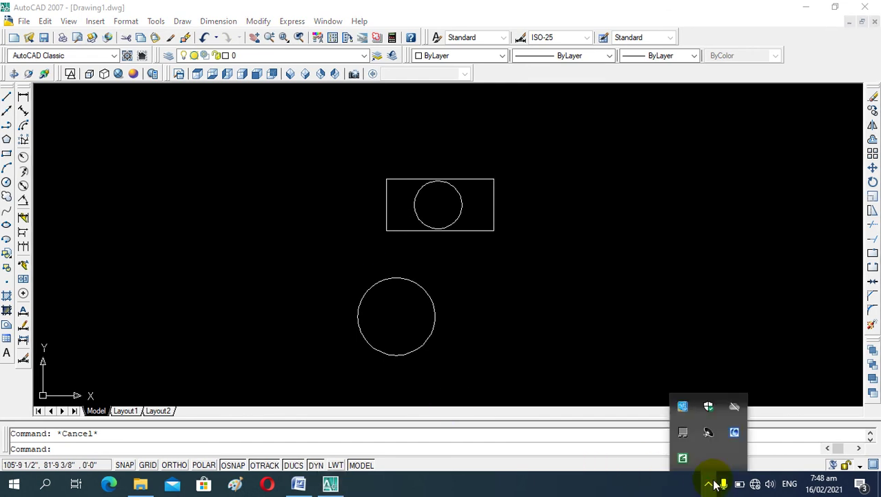
left_click(682, 458)
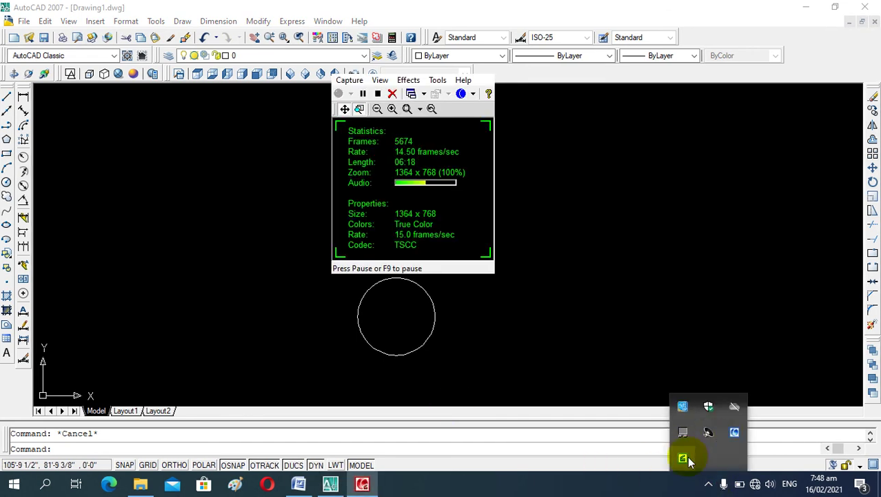